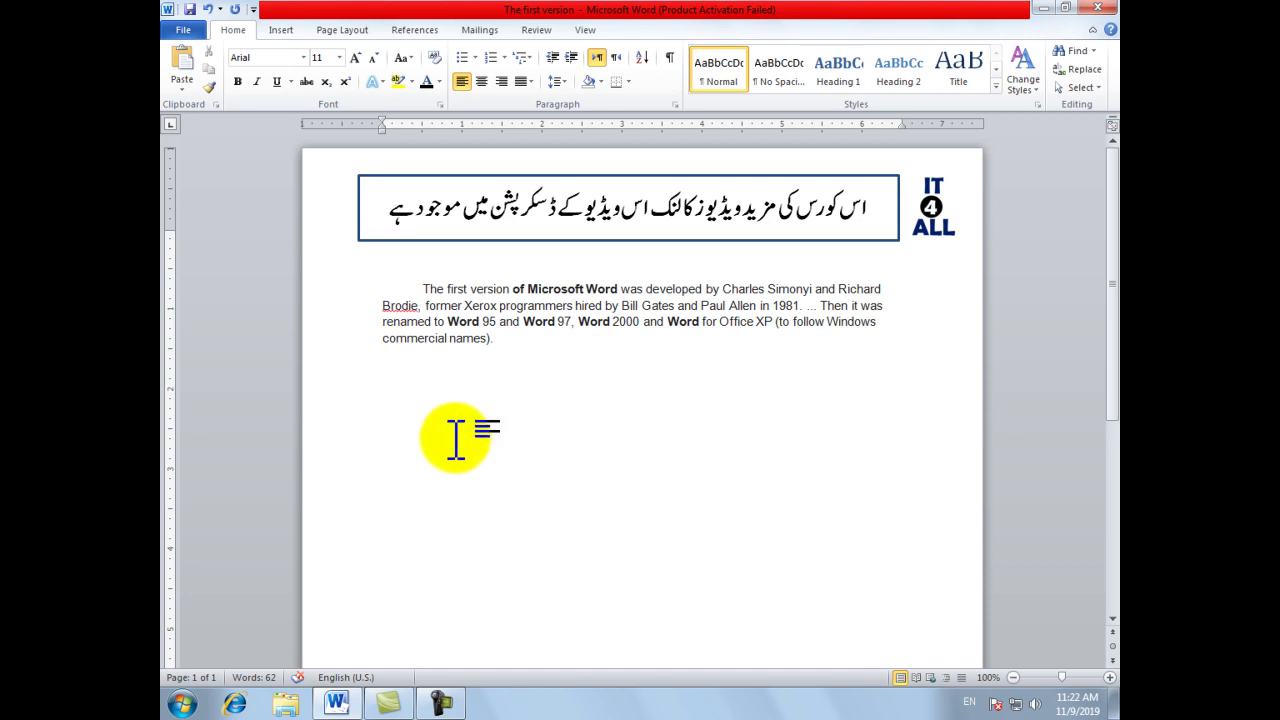
Add the line 'Ms Word course in Urdu' below the history paragraph, then select the whole document
text(Ms Word course in Urdu)
key(Return)
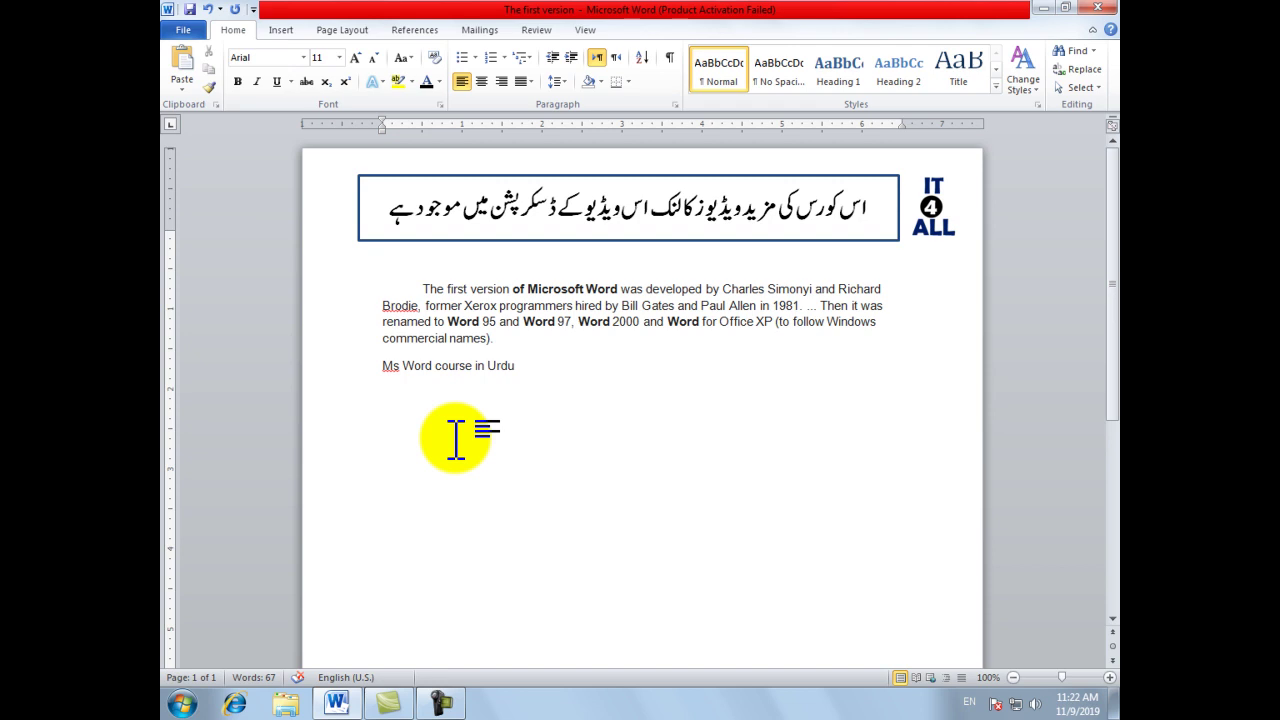
key(ctrl+a)
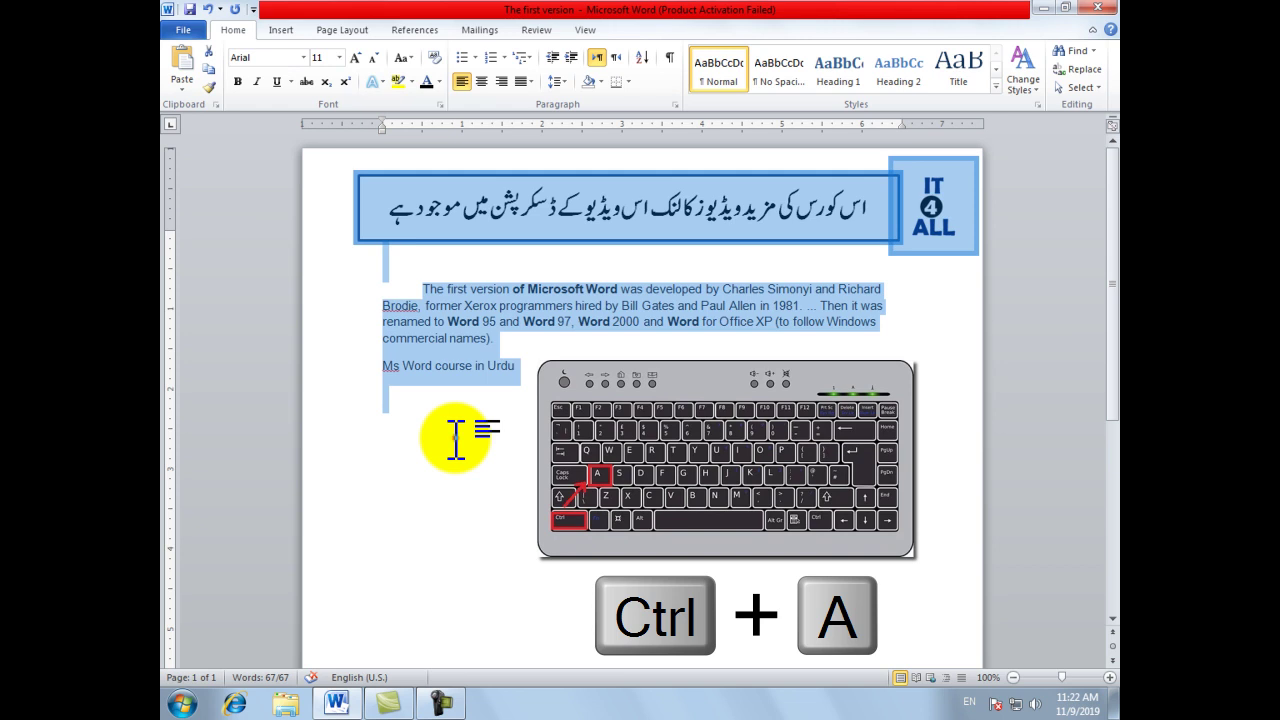
Select just the history paragraph and the 'Ms Word course in Urdu' line
click(455, 437)
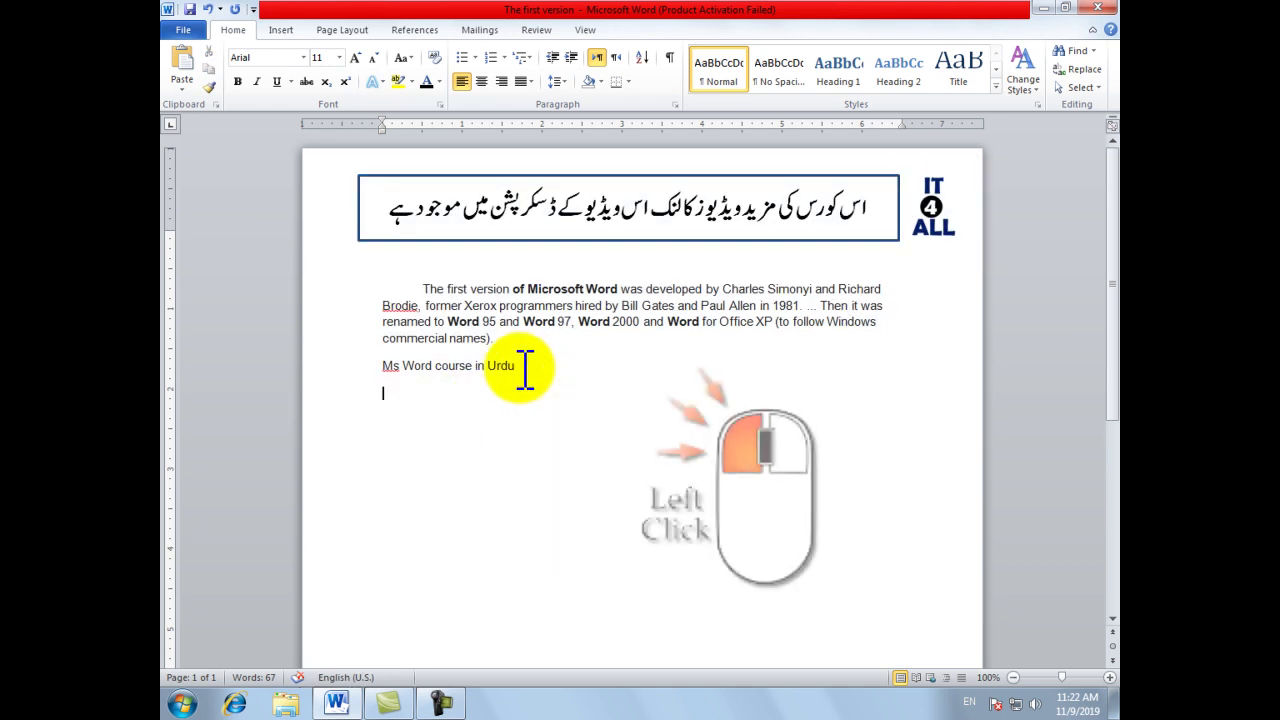
drag(525, 368, 434, 280)
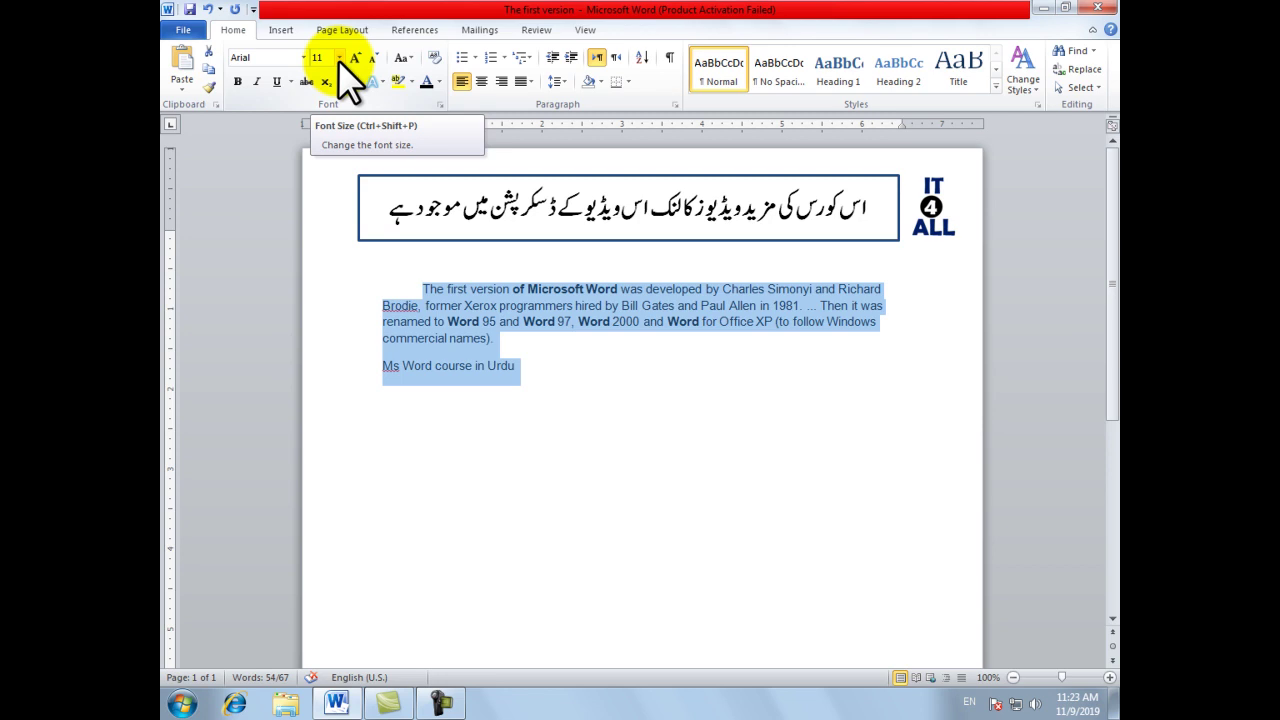
Set the selected text to 20 pt from the Font Size list, then to 72 pt
click(338, 60)
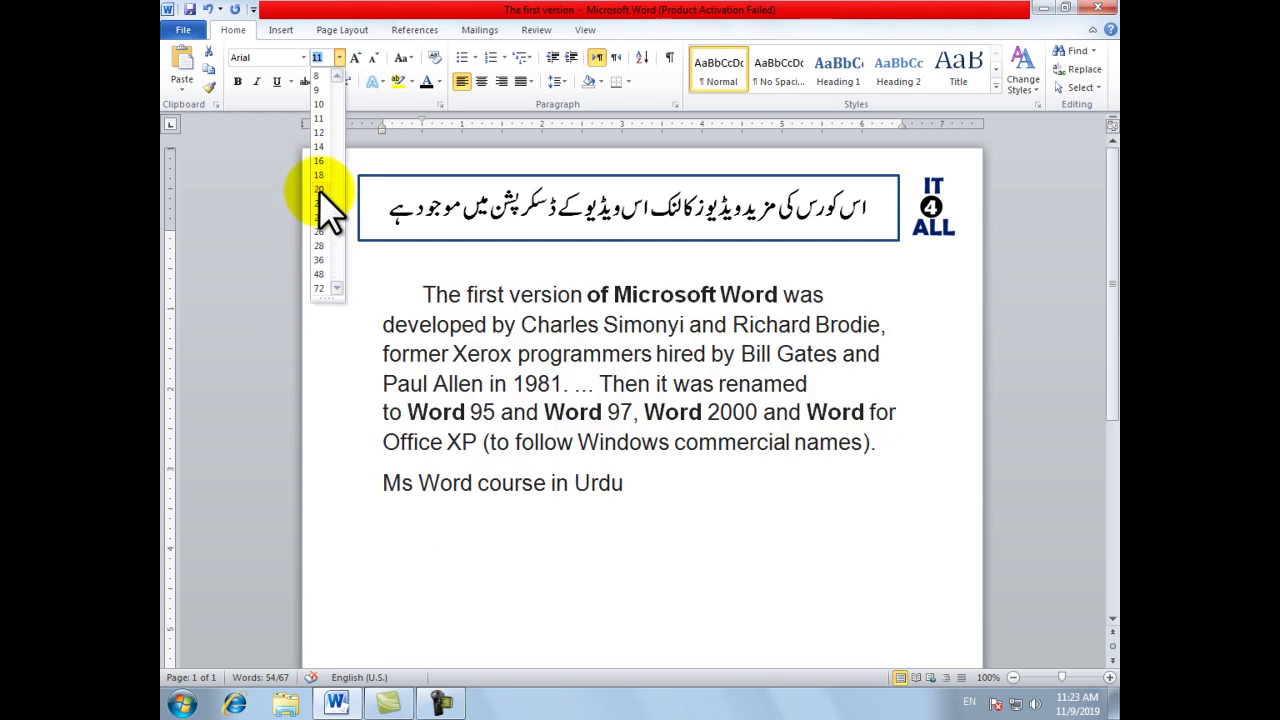
click(319, 190)
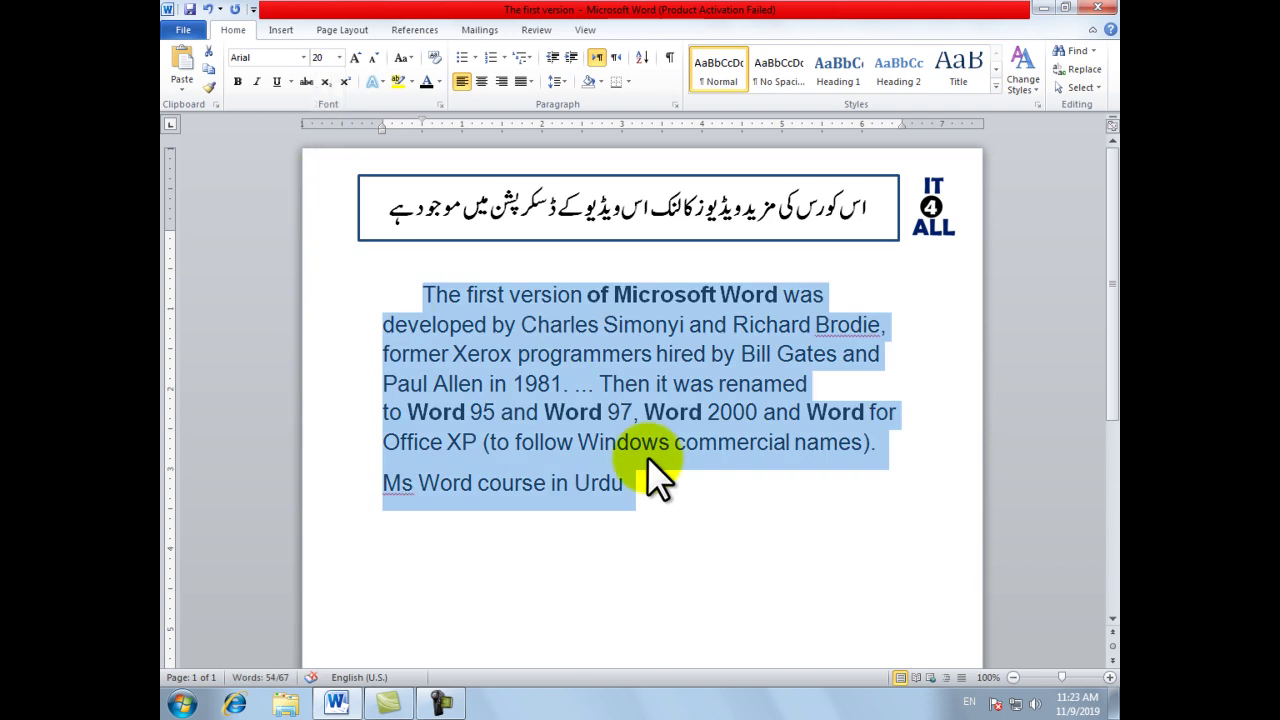
click(341, 58)
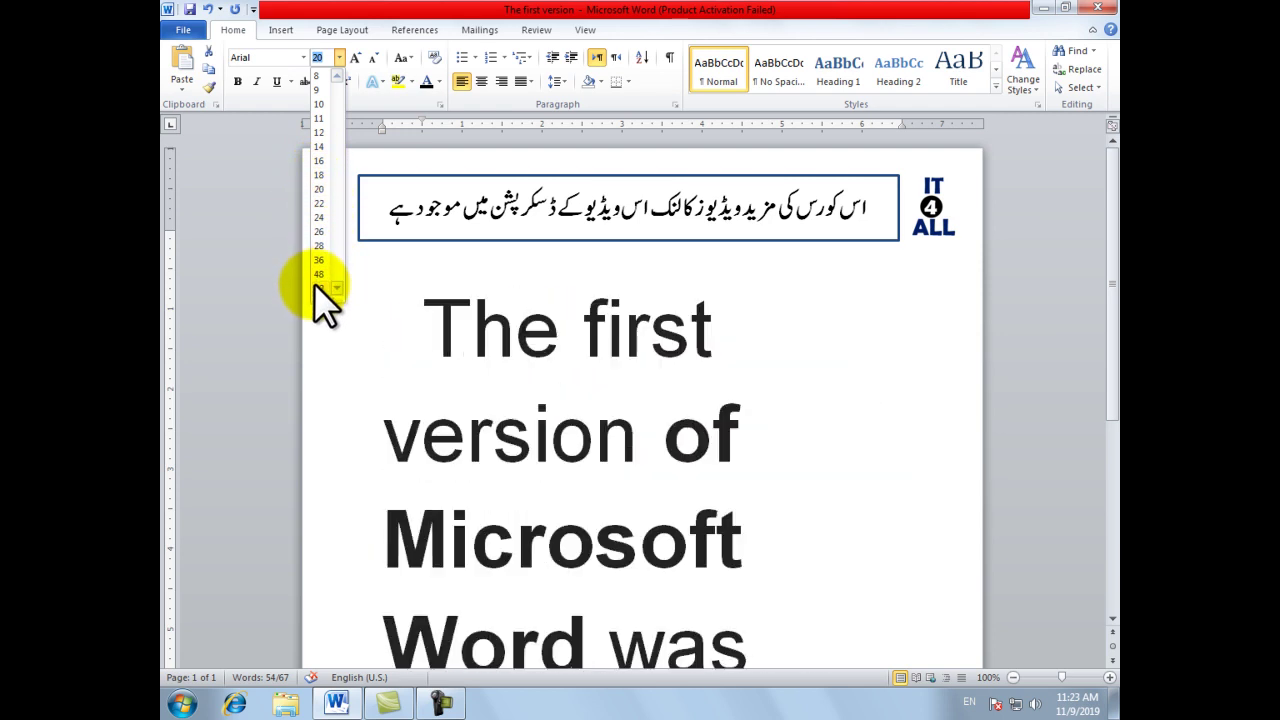
click(315, 283)
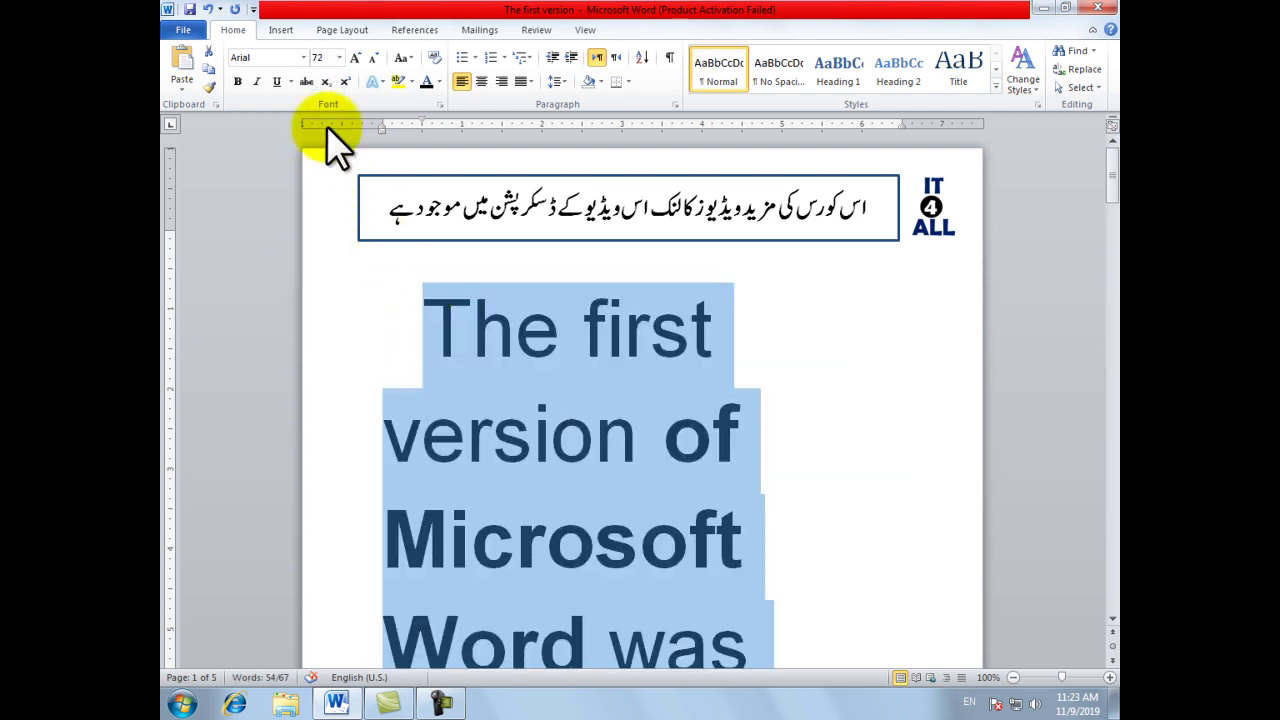
click(330, 58)
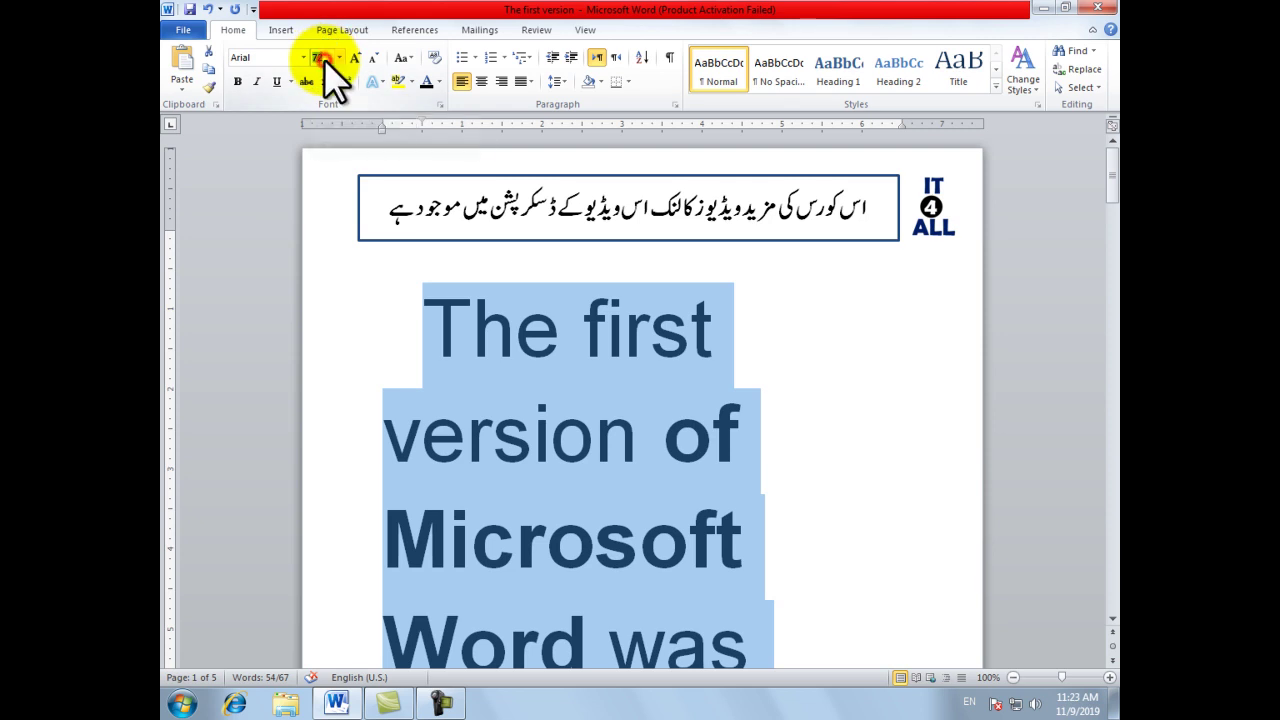
Enter 25 in the Font Size box, then change it to 50 pt
text(25)
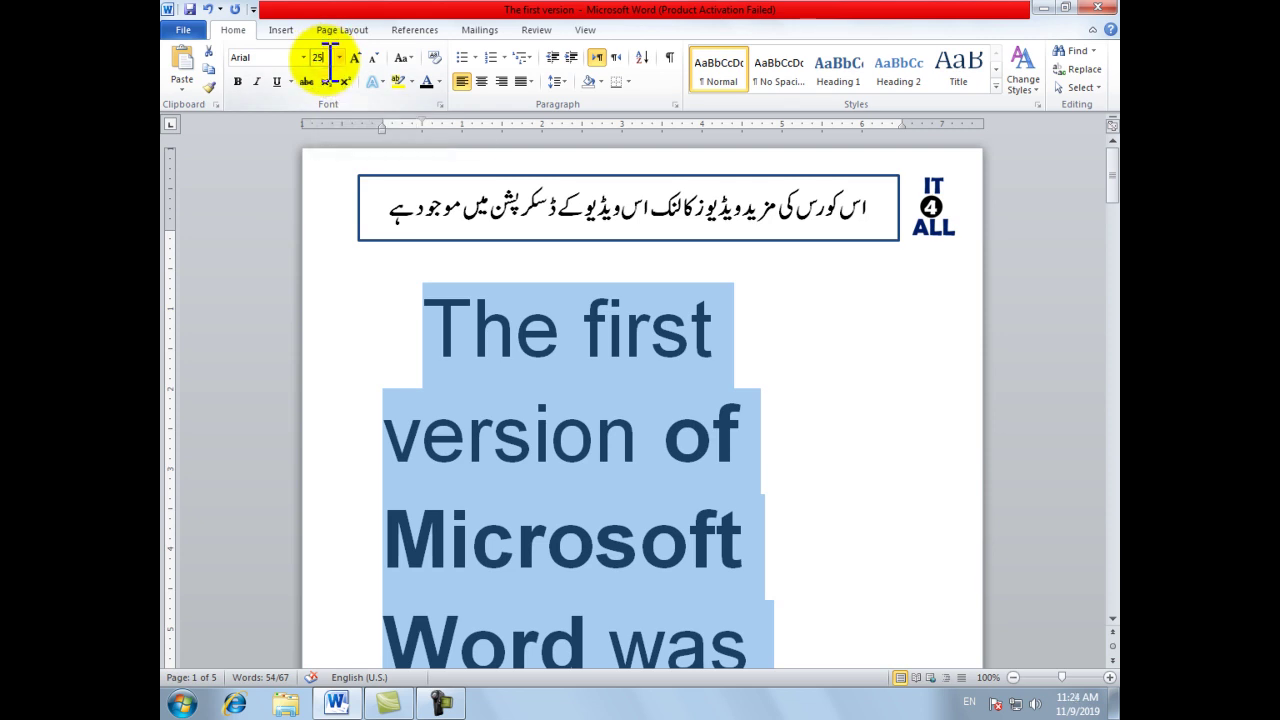
key(Return)
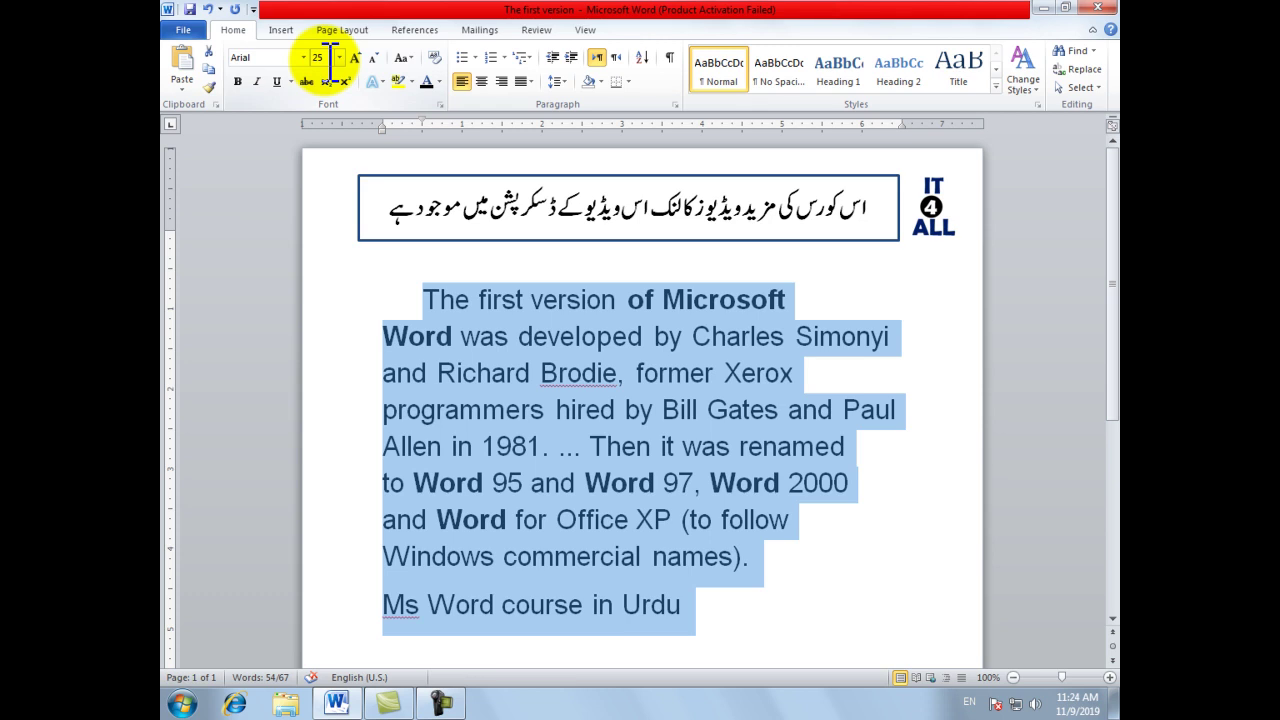
click(332, 57)
text(50)
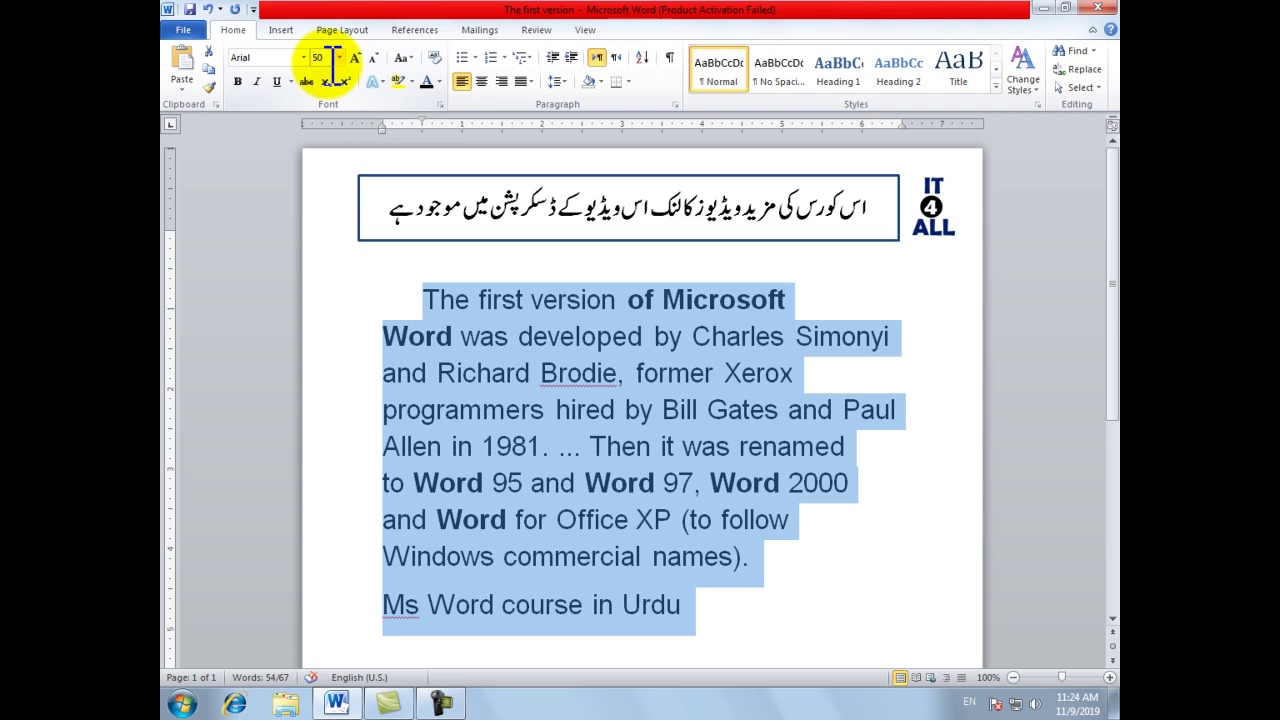
key(Return)
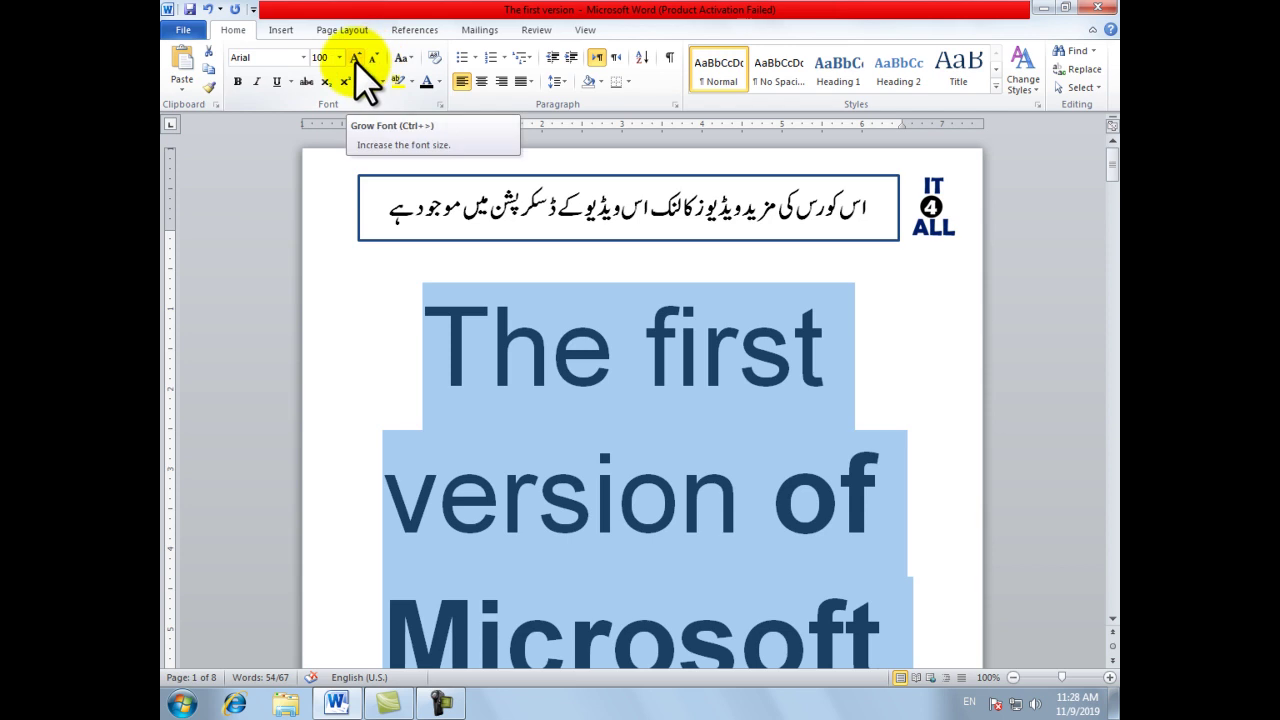
Enlarge the selected text step by step with Grow Font up to 200 pt
click(355, 59)
click(355, 59)
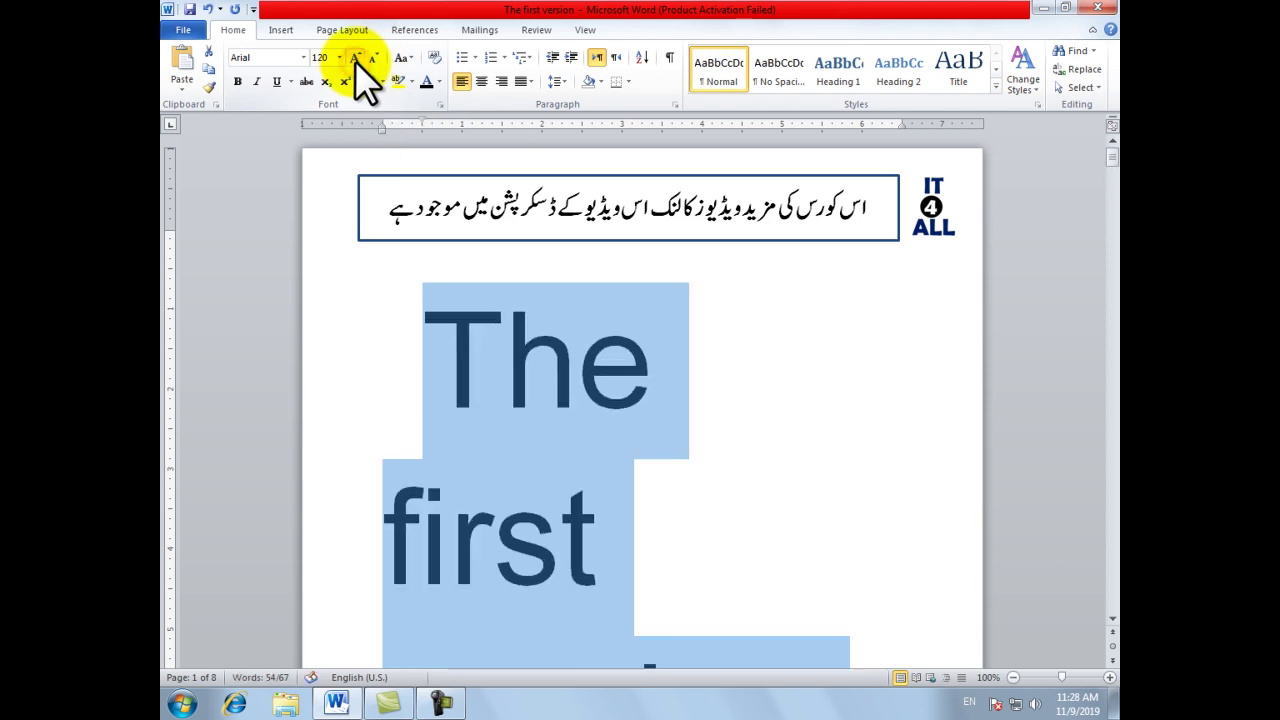
click(355, 59)
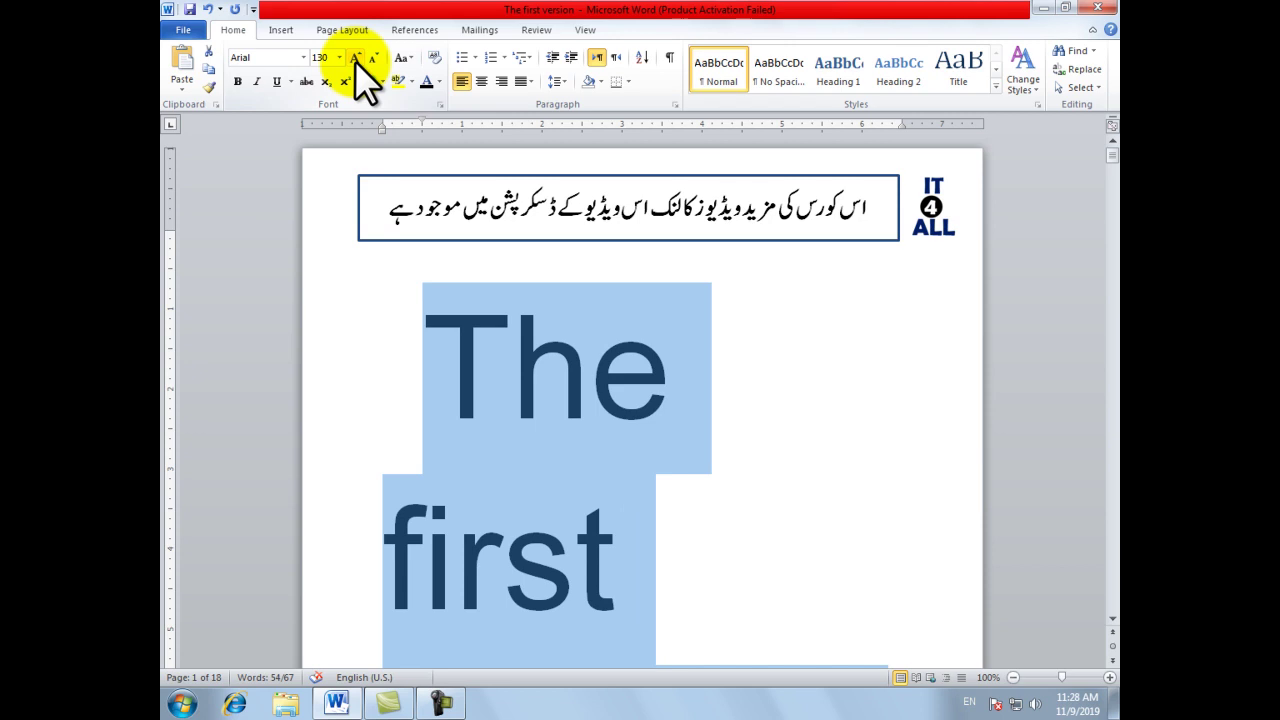
click(355, 59)
click(355, 59)
click(355, 59)
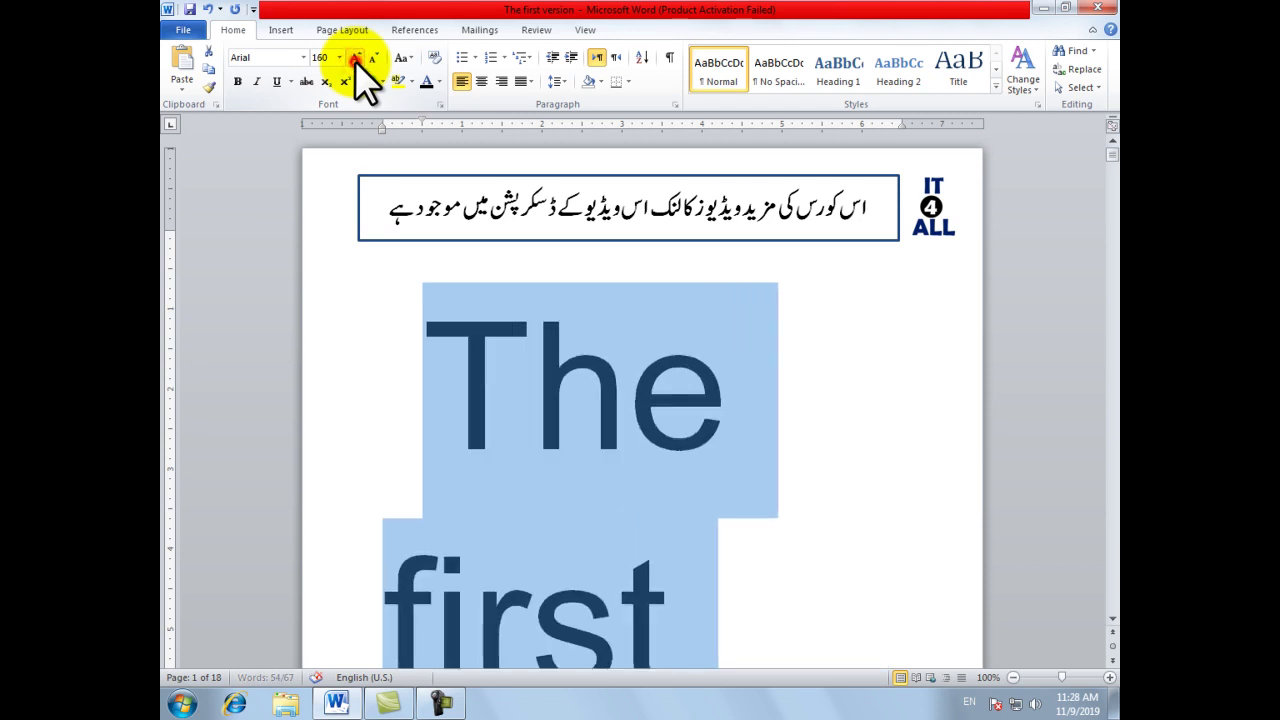
click(355, 59)
click(355, 59)
click(355, 59)
click(355, 59)
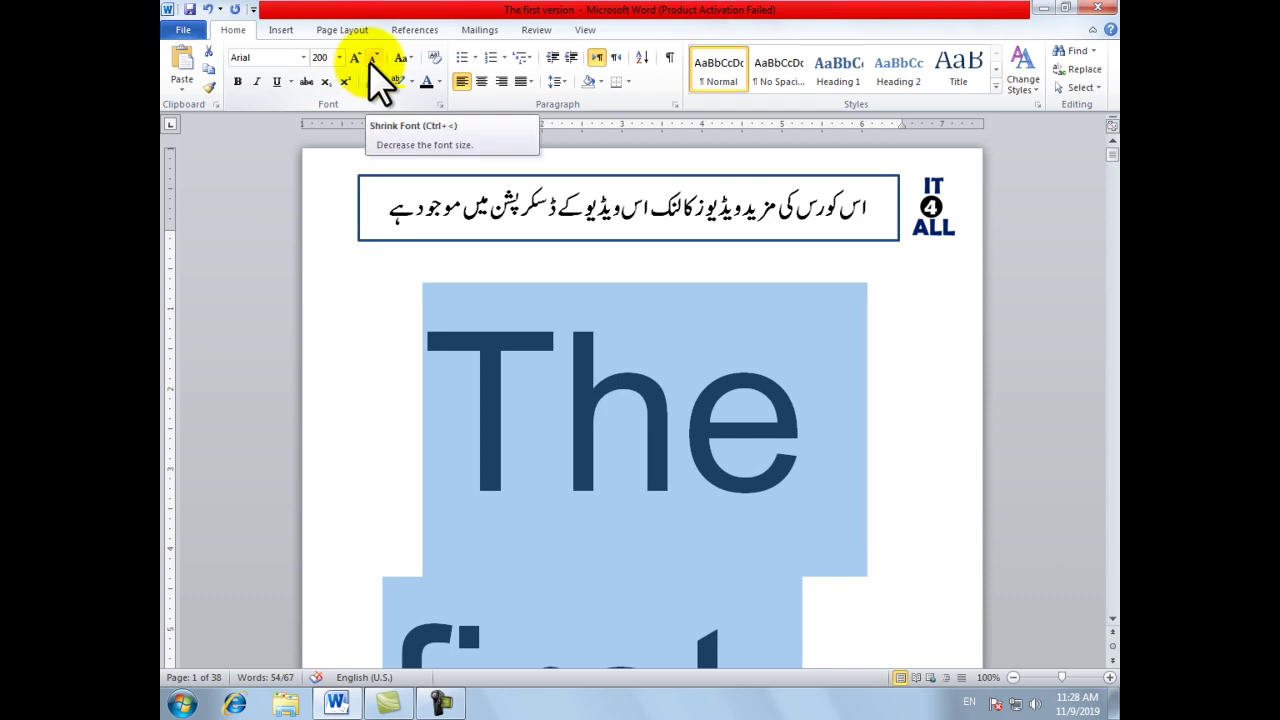
Shrink the text with Shrink Font from 200 pt down through 130 and 48 to 20 pt
click(375, 58)
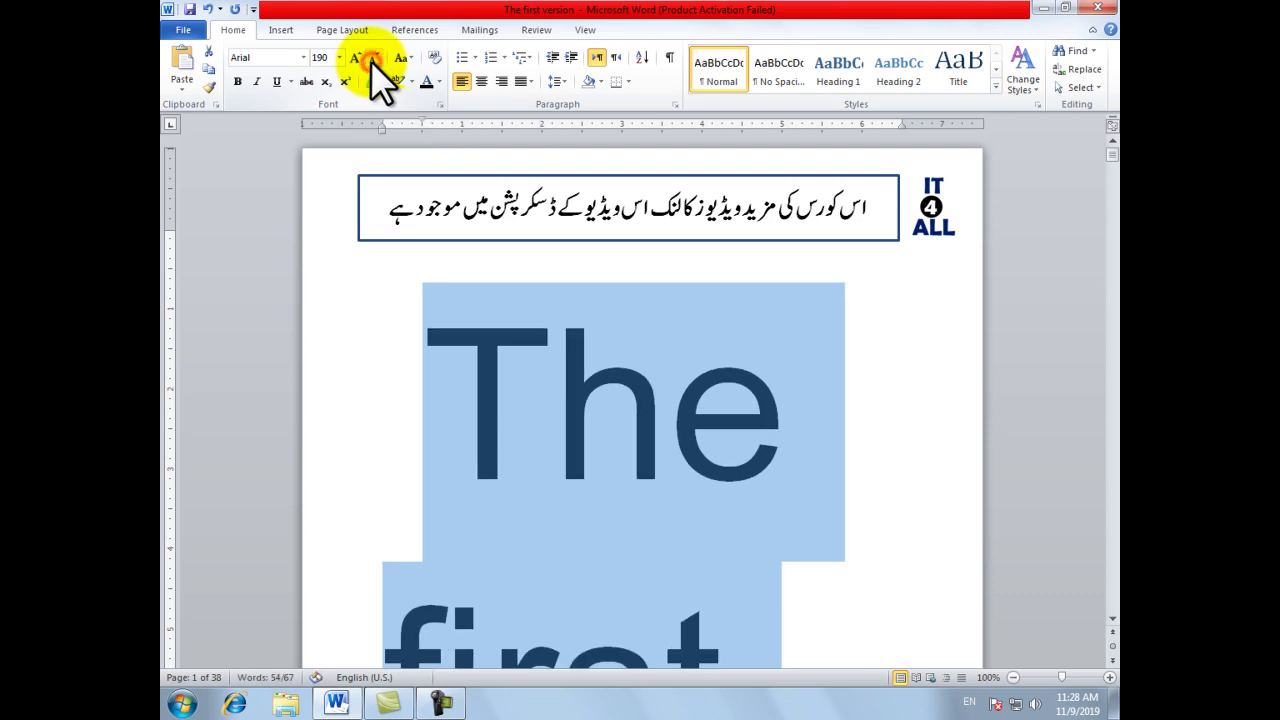
click(375, 58)
click(375, 58)
click(375, 58)
click(375, 58)
click(375, 58)
click(375, 58)
click(375, 58)
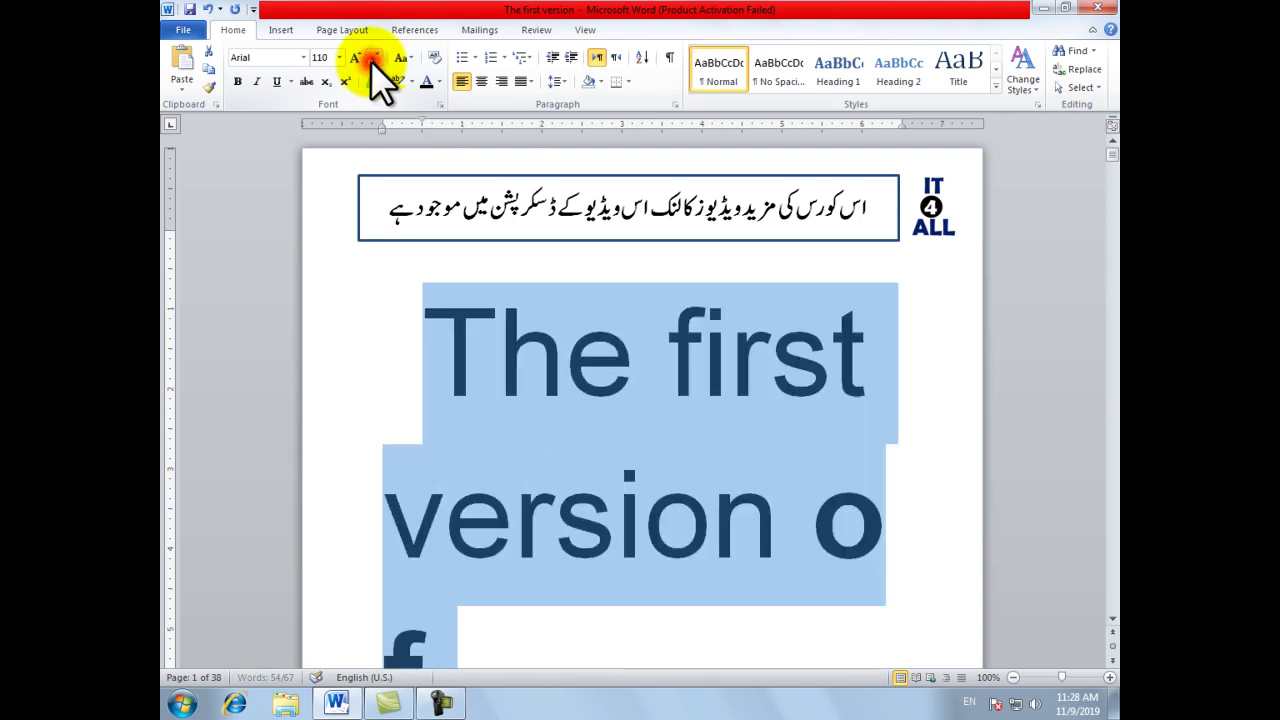
click(375, 58)
click(375, 58)
click(375, 58)
click(375, 58)
click(375, 58)
click(375, 58)
click(375, 58)
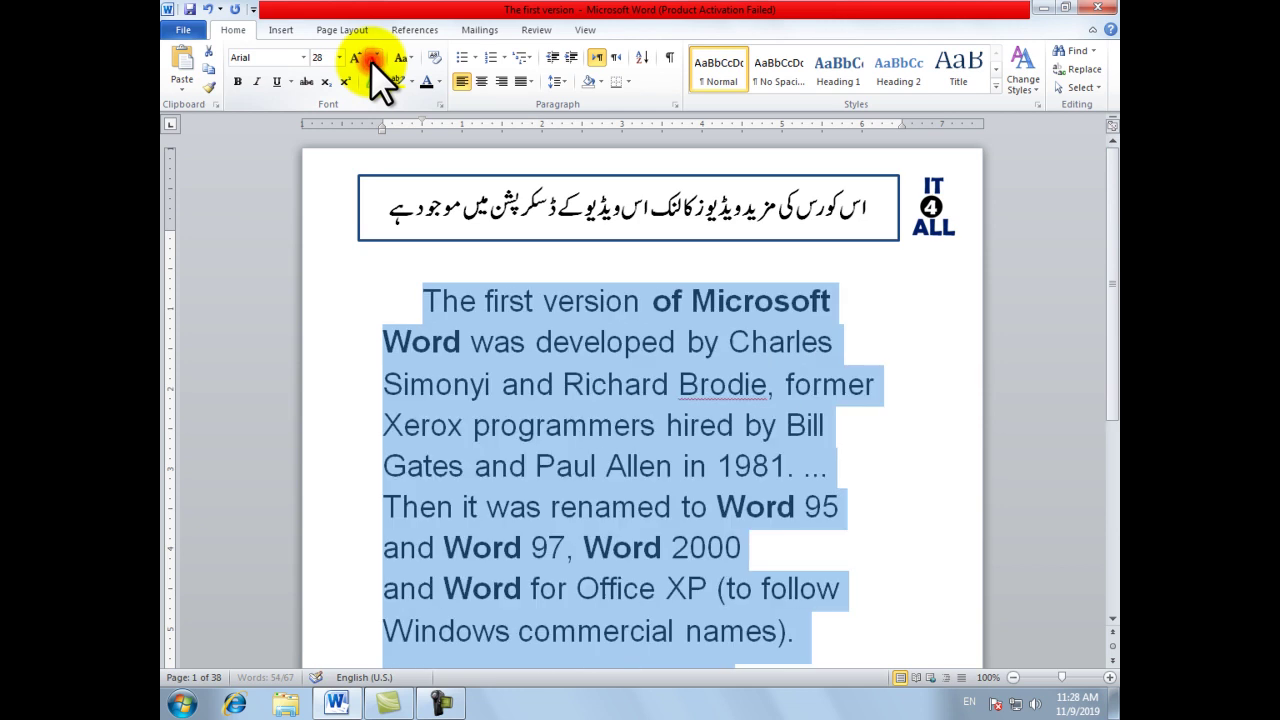
click(375, 58)
click(375, 58)
click(375, 58)
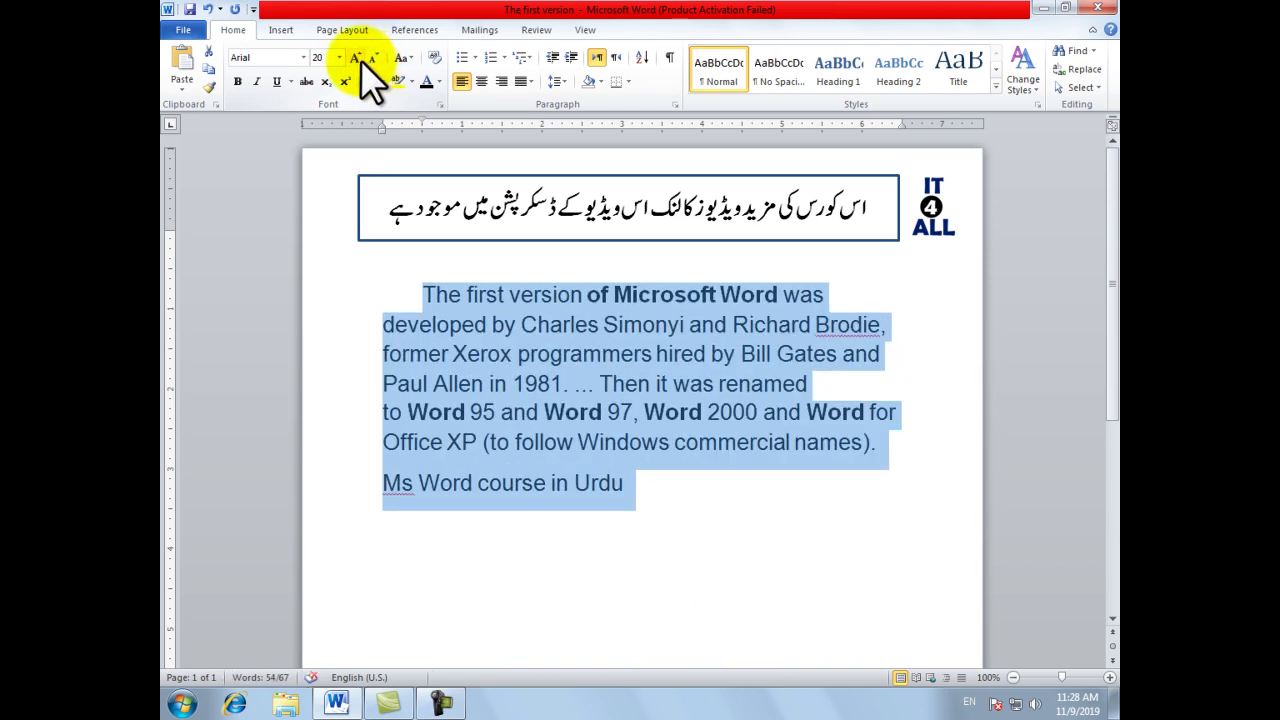
Grow the text from 20 to 26 pt, then shrink it back to 20 pt
click(355, 58)
click(356, 58)
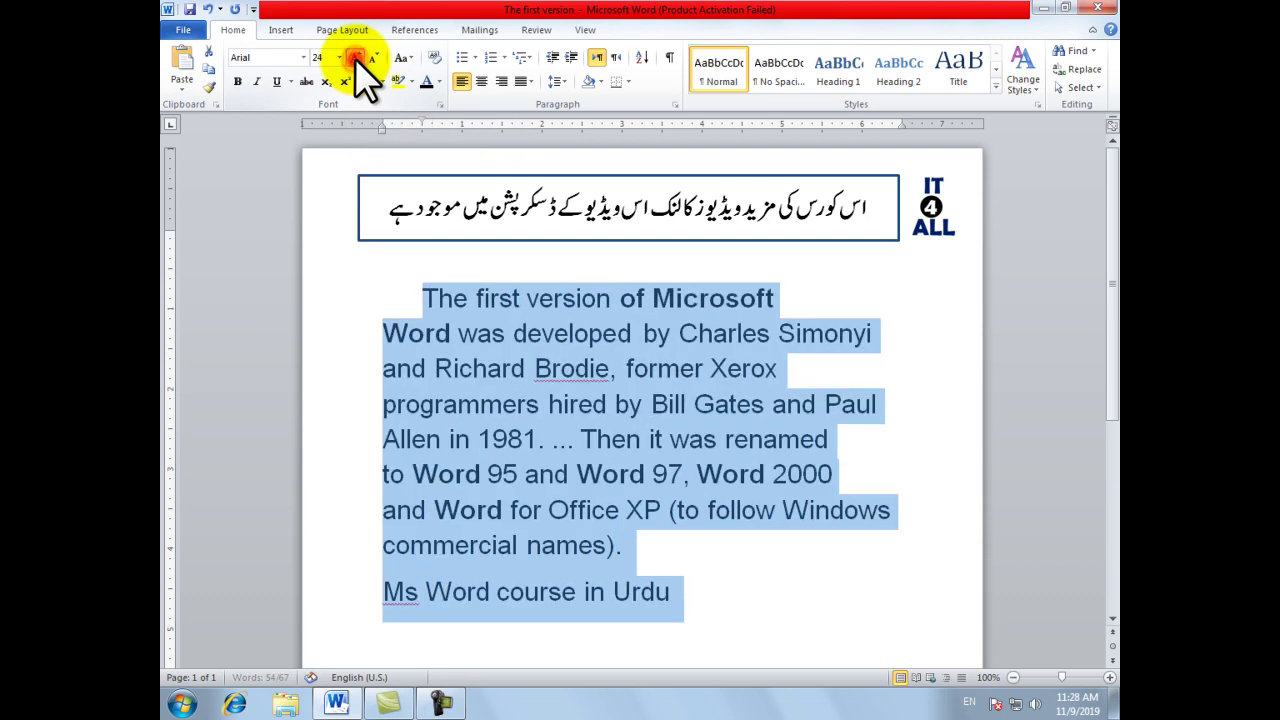
click(356, 58)
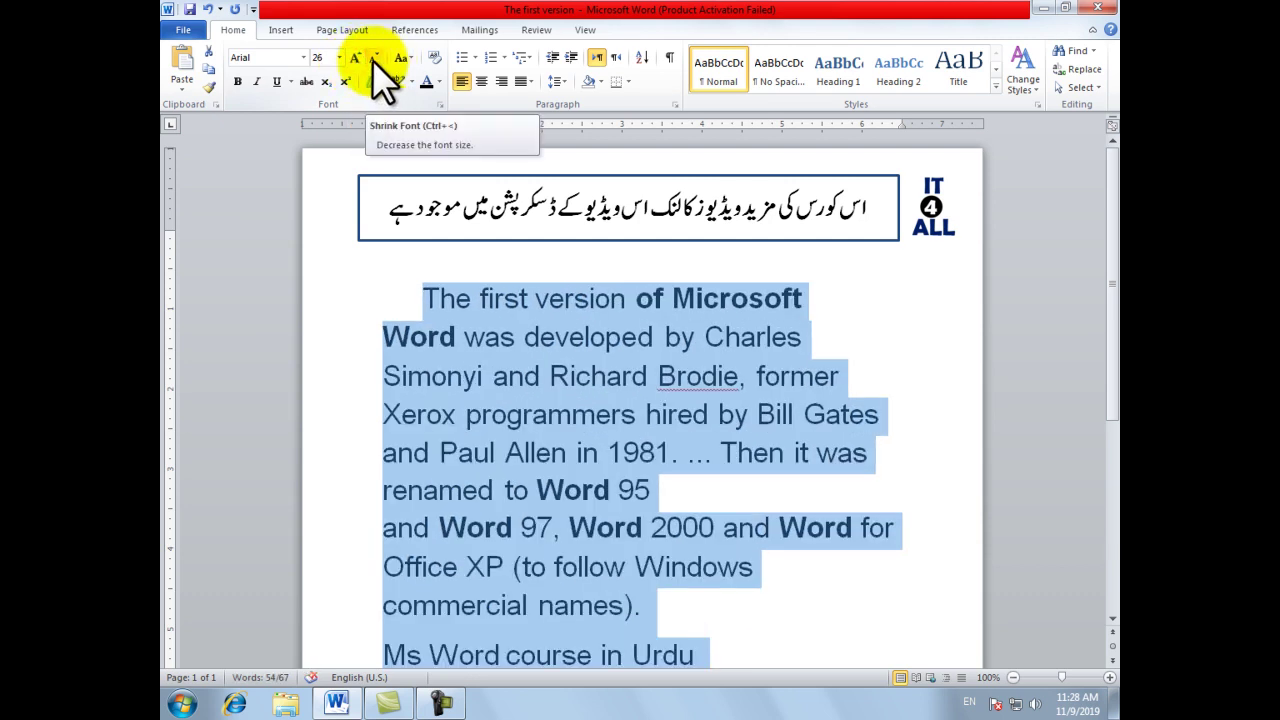
click(372, 60)
click(372, 60)
click(372, 59)
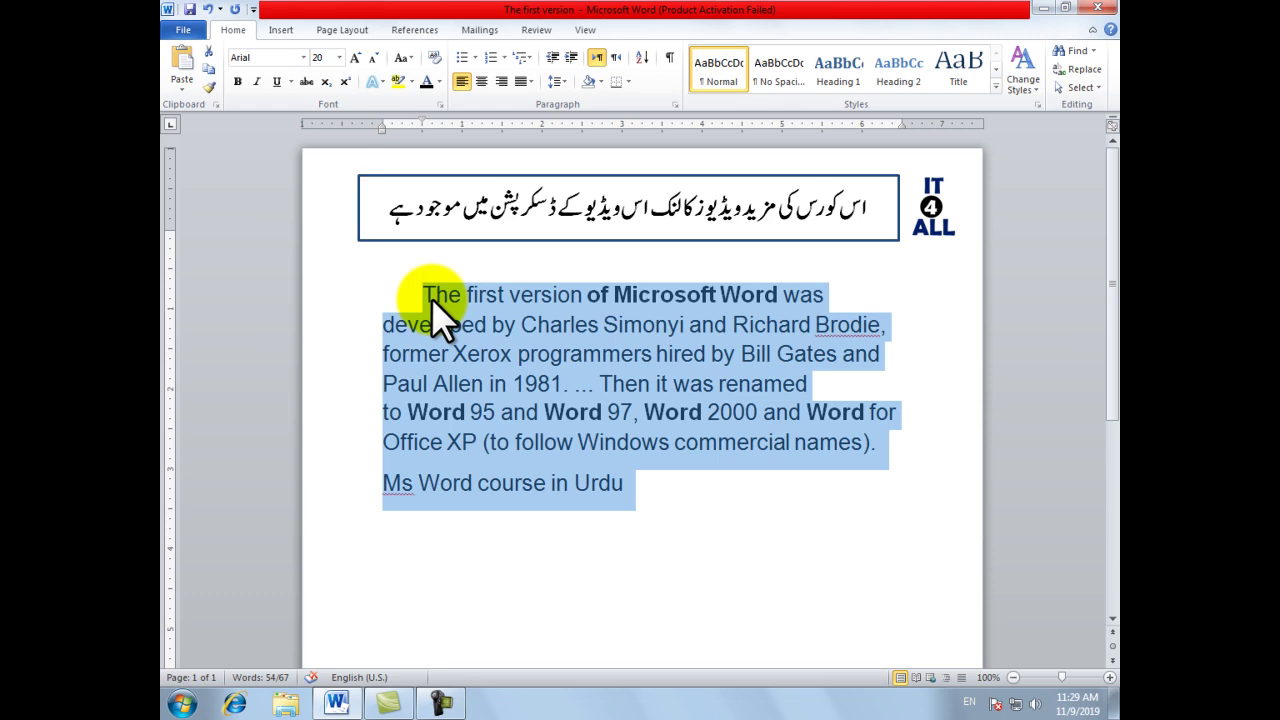
Enlarge the selected text with Ctrl+] up to 35 pt
key(ctrl+bracketright)
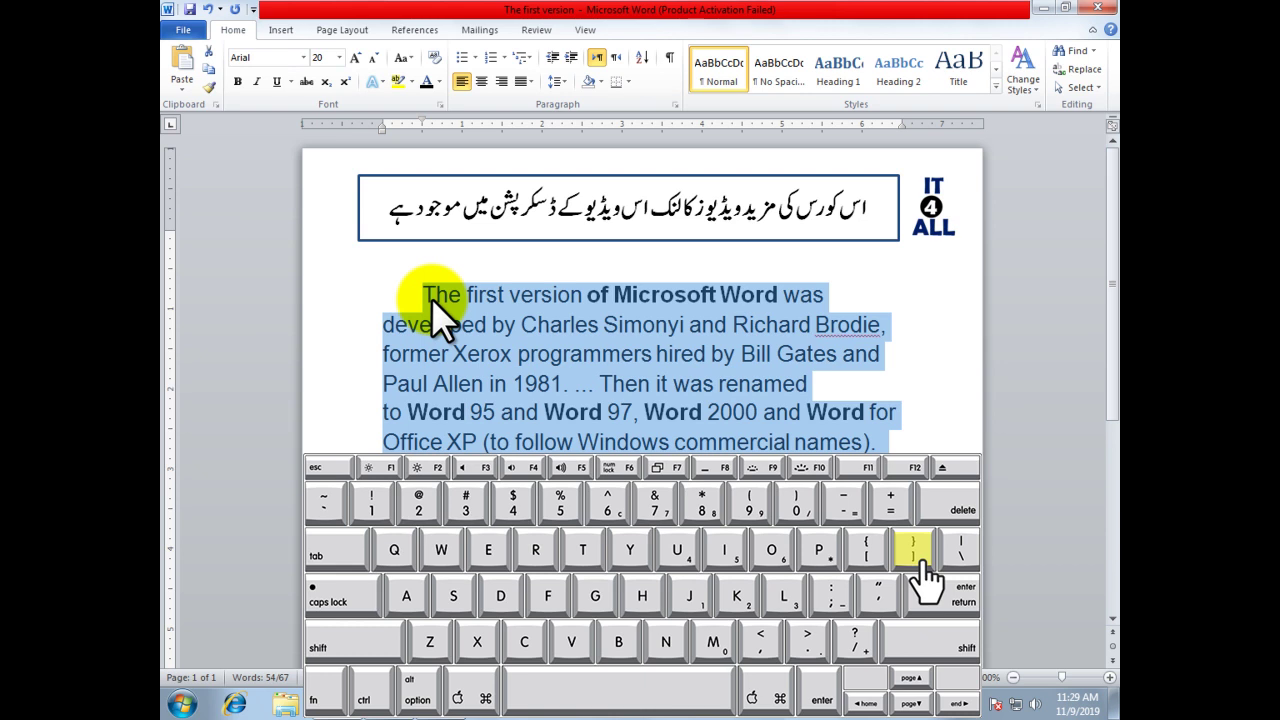
key(ctrl+bracketright)
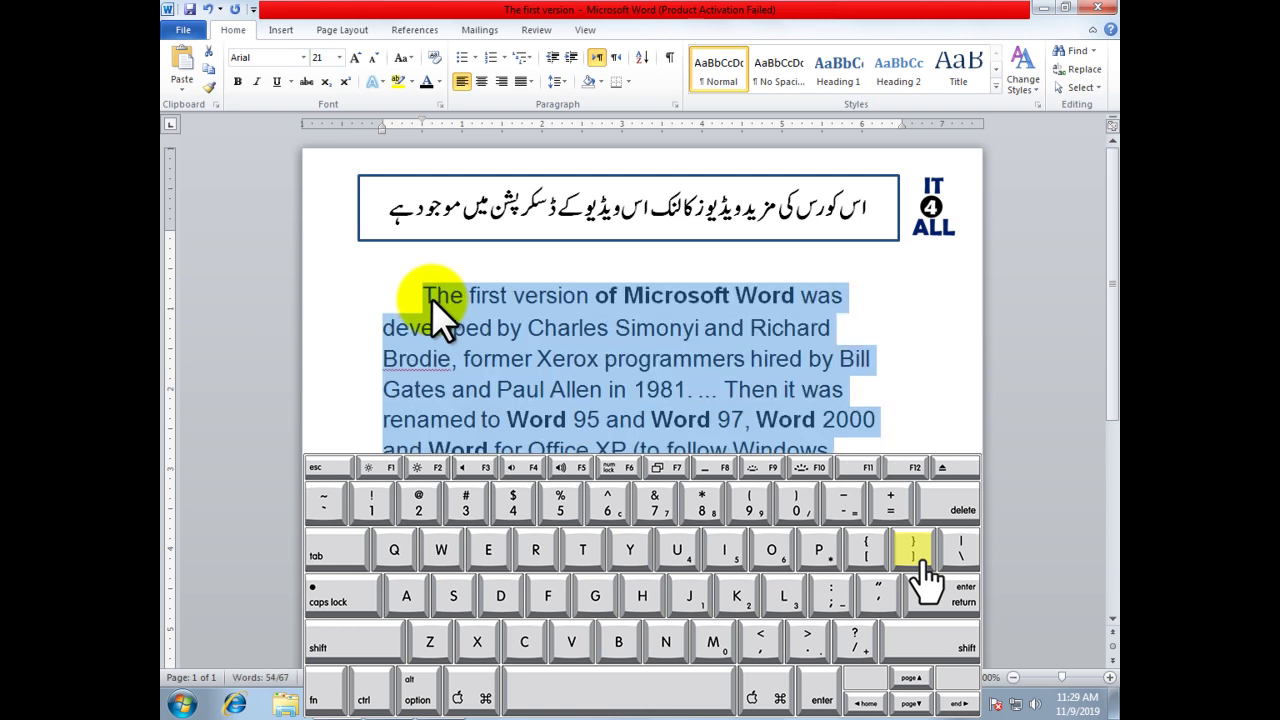
key(ctrl+bracketright)
key(ctrl+bracketright)
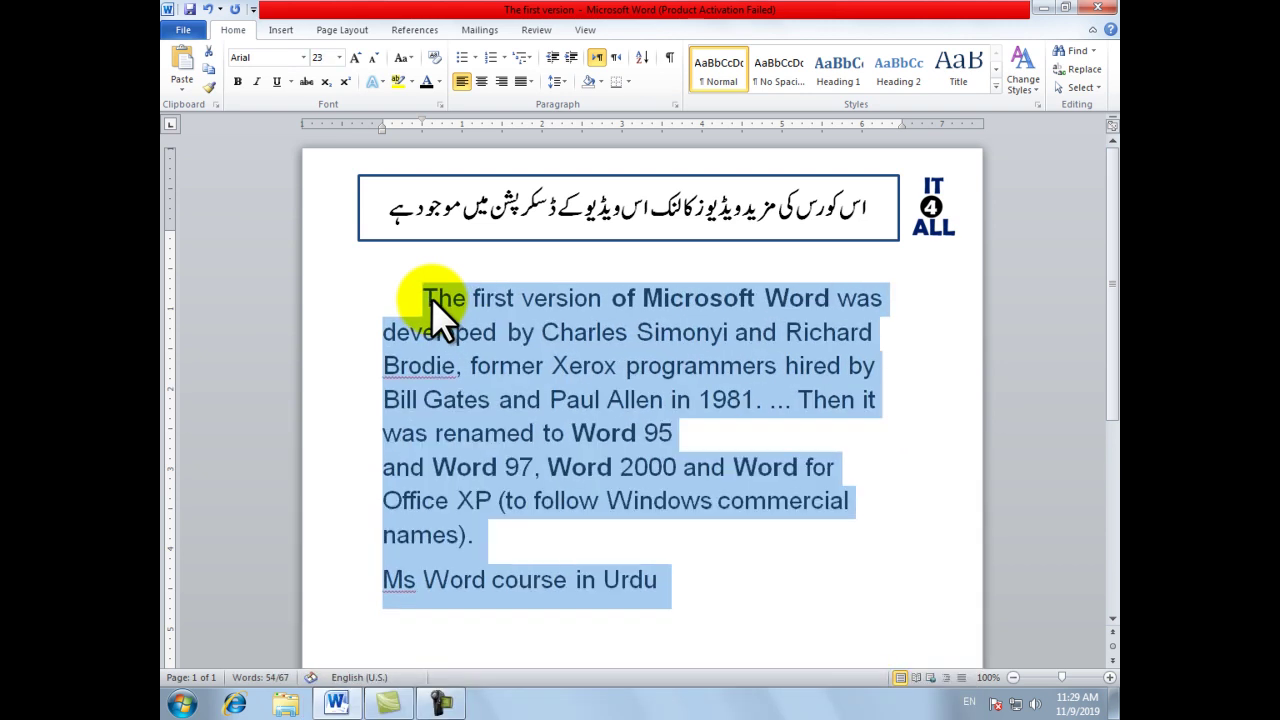
key(ctrl+bracketright)
key(ctrl+bracketright)
key(ctrl+bracketright)
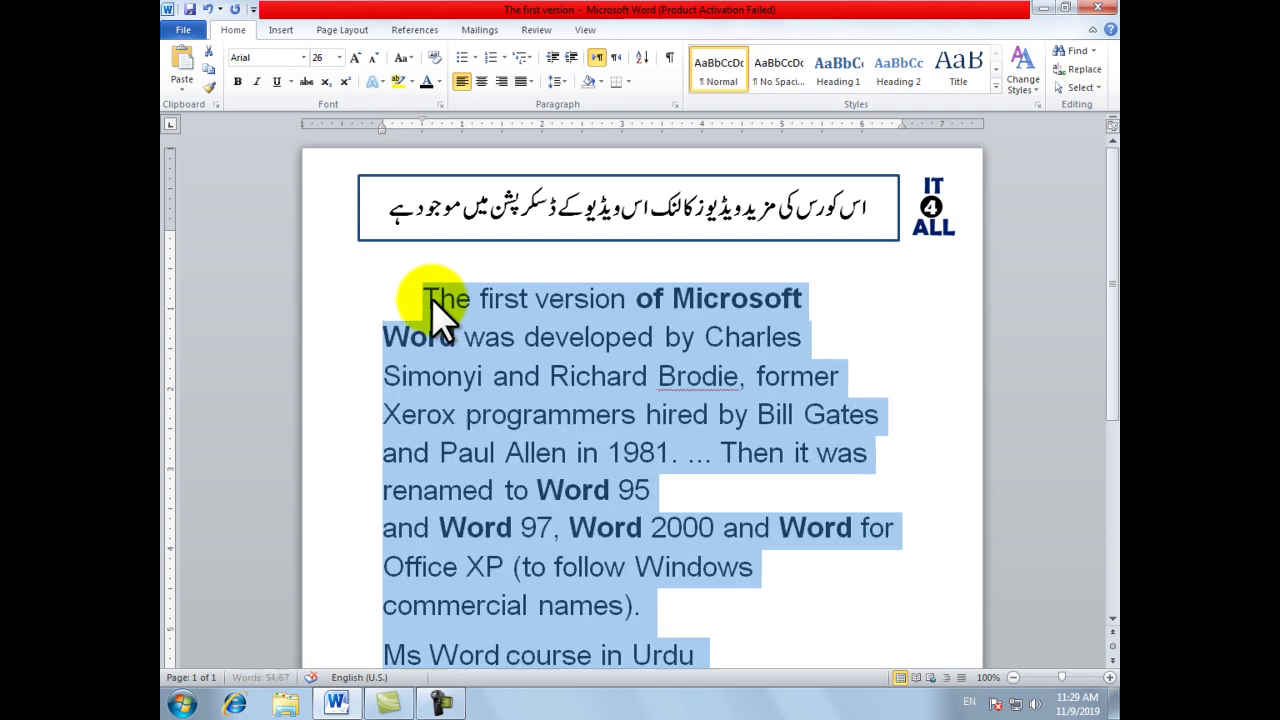
key(ctrl+bracketright)
key(ctrl+bracketright)
key(ctrl+bracketright)
key(ctrl+bracketright)
key(ctrl+bracketright)
key(ctrl+bracketright)
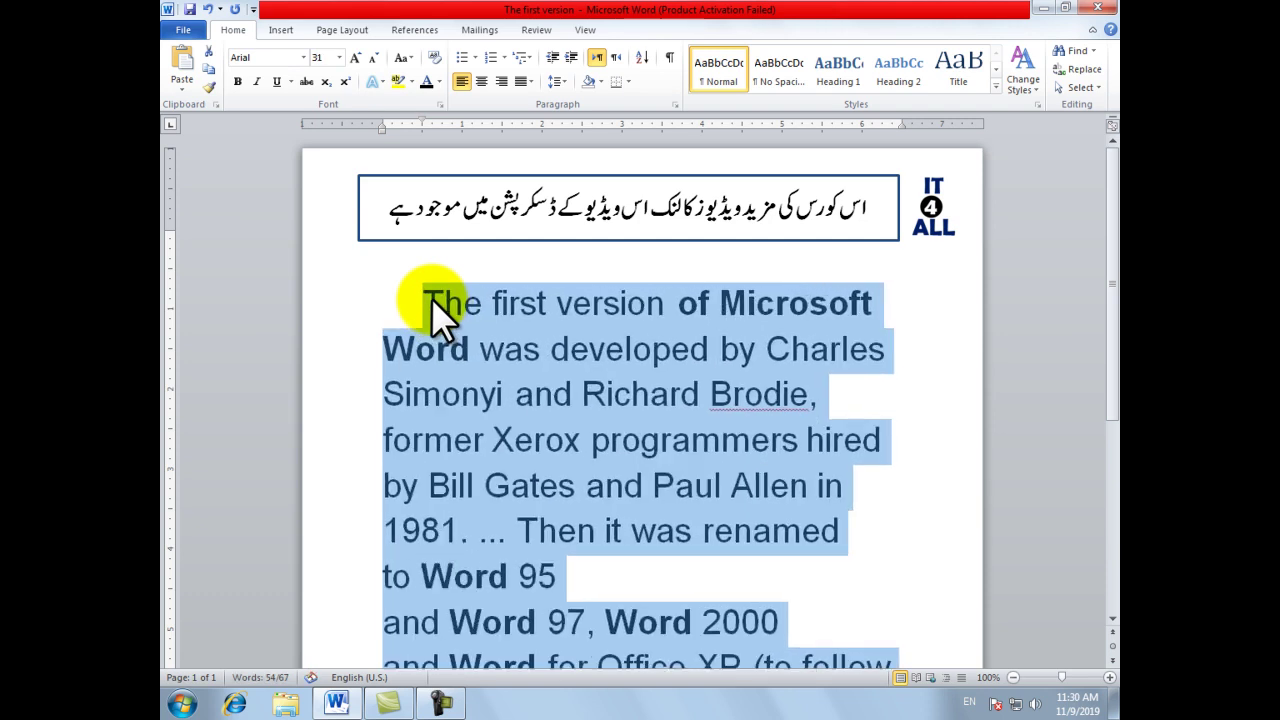
key(ctrl+bracketright)
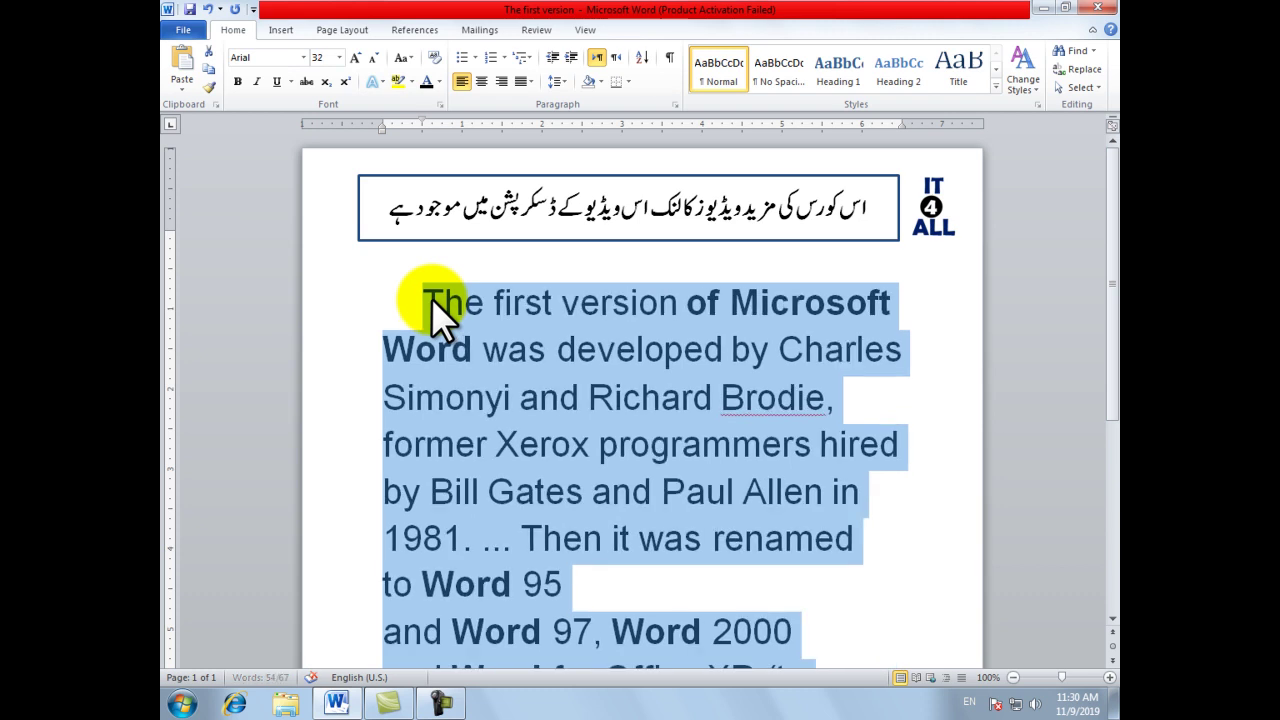
key(ctrl+bracketright)
key(ctrl+bracketright)
key(ctrl+bracketright)
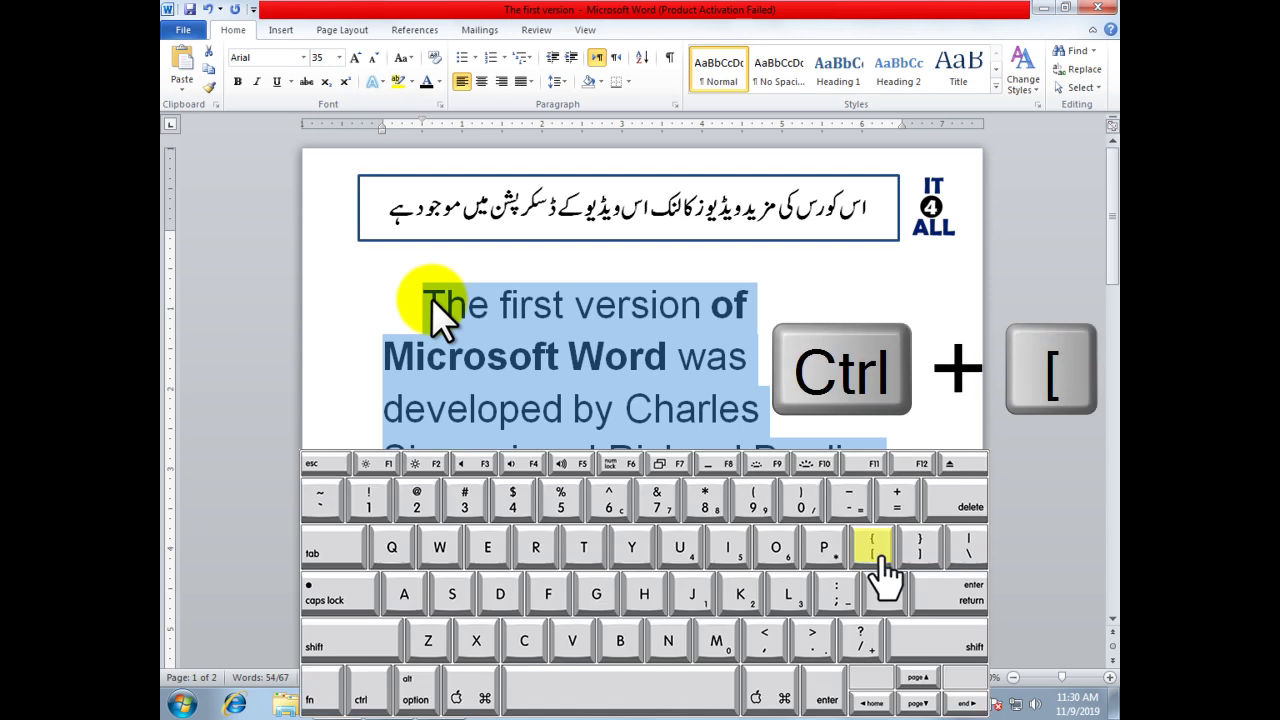
Reduce the text with Ctrl+[ from 35 pt down to about 21 pt
key(ctrl+bracketleft)
key(ctrl+bracketleft)
key(ctrl+bracketleft)
key(ctrl+bracketleft)
key(ctrl+bracketleft)
key(ctrl+bracketleft)
key(ctrl+bracketleft)
key(ctrl+bracketleft)
key(ctrl+bracketleft)
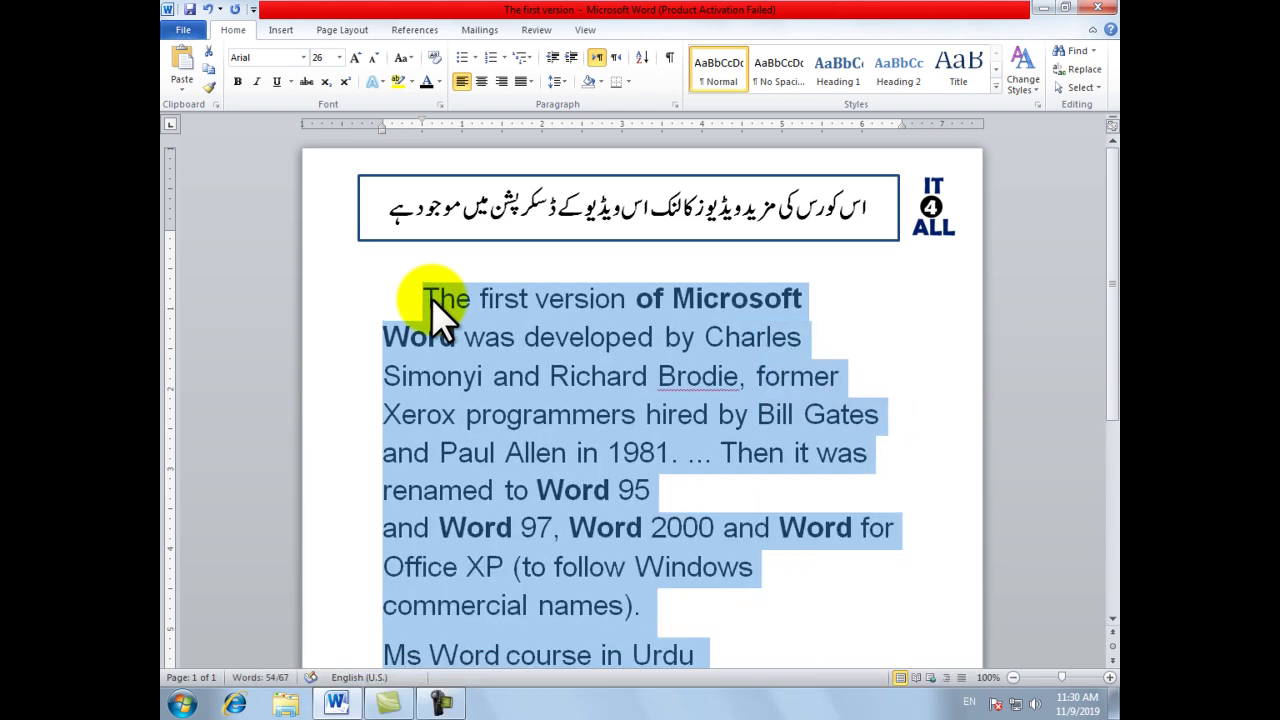
key(ctrl+bracketleft)
key(ctrl+bracketleft)
key(ctrl+bracketleft)
key(ctrl+bracketleft)
key(ctrl+bracketleft)
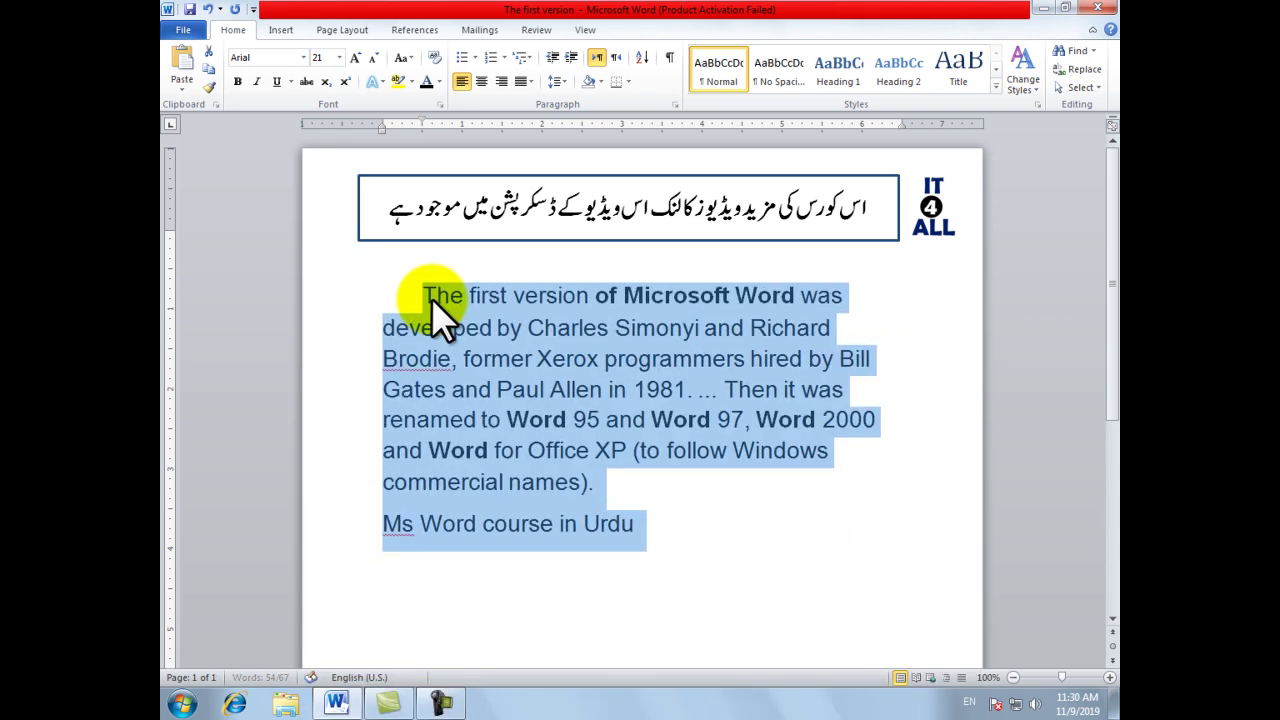
key(ctrl+bracketleft)
key(ctrl+bracketleft)
key(ctrl+bracketleft)
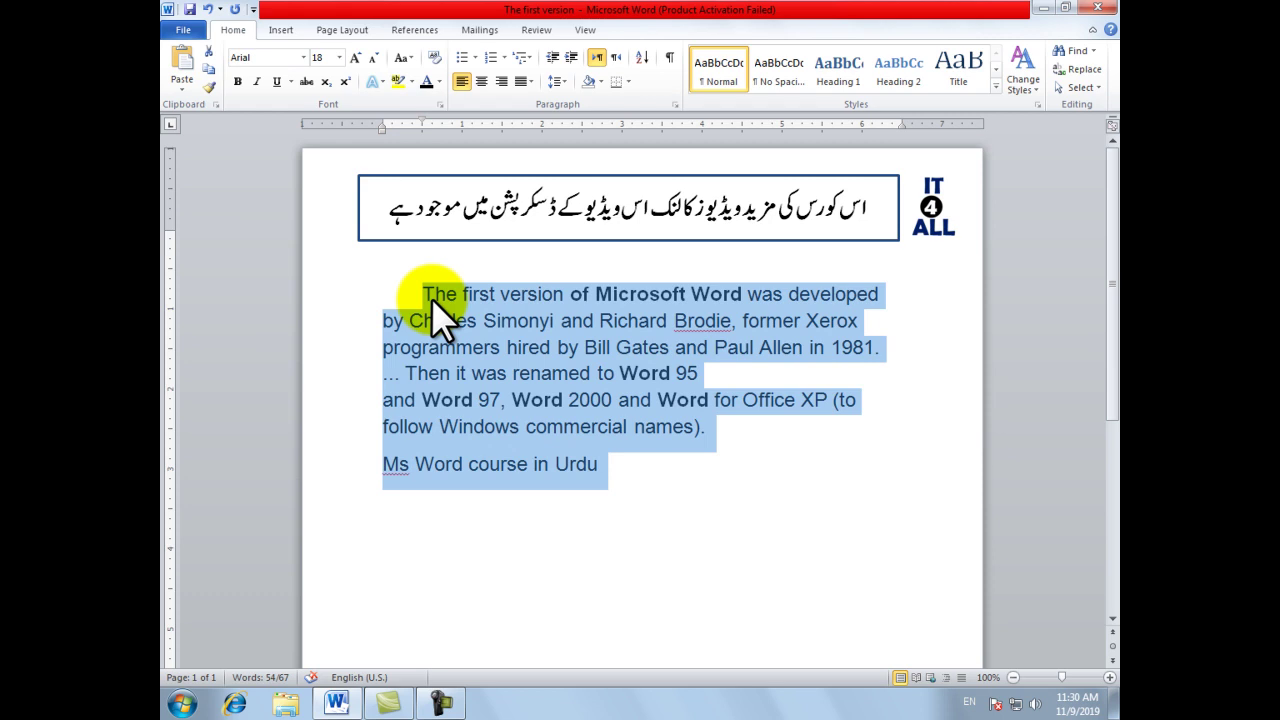